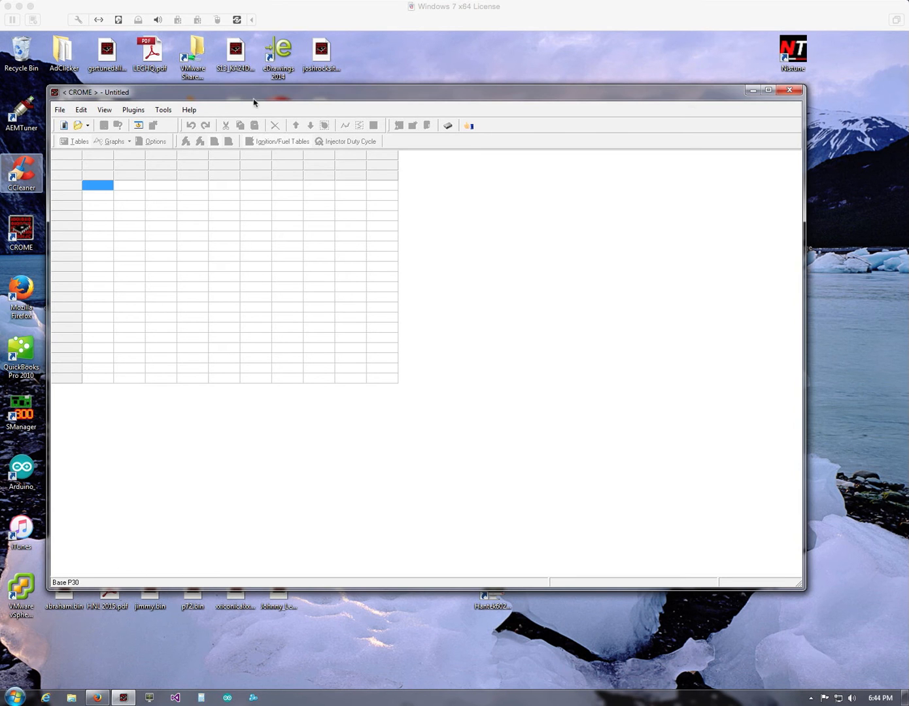
- Create a new ROM from the P30 JDM Civic B16A (203) base
{"action": "left_click", "coordinate": [63, 125]}
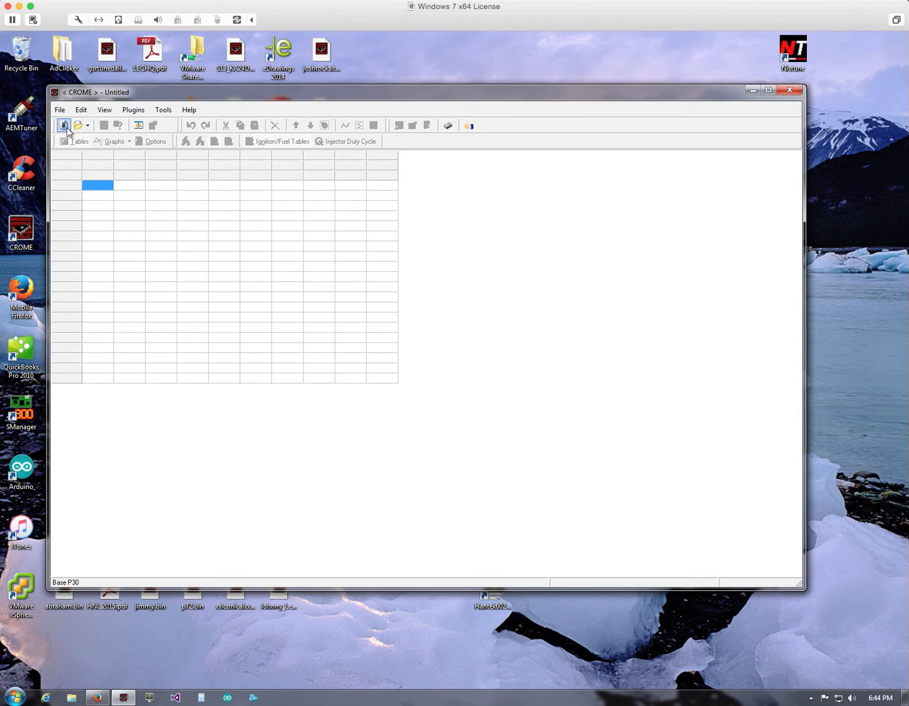
{"action": "left_click_drag", "start_coordinate": [335, 407], "coordinate": [516, 411]}
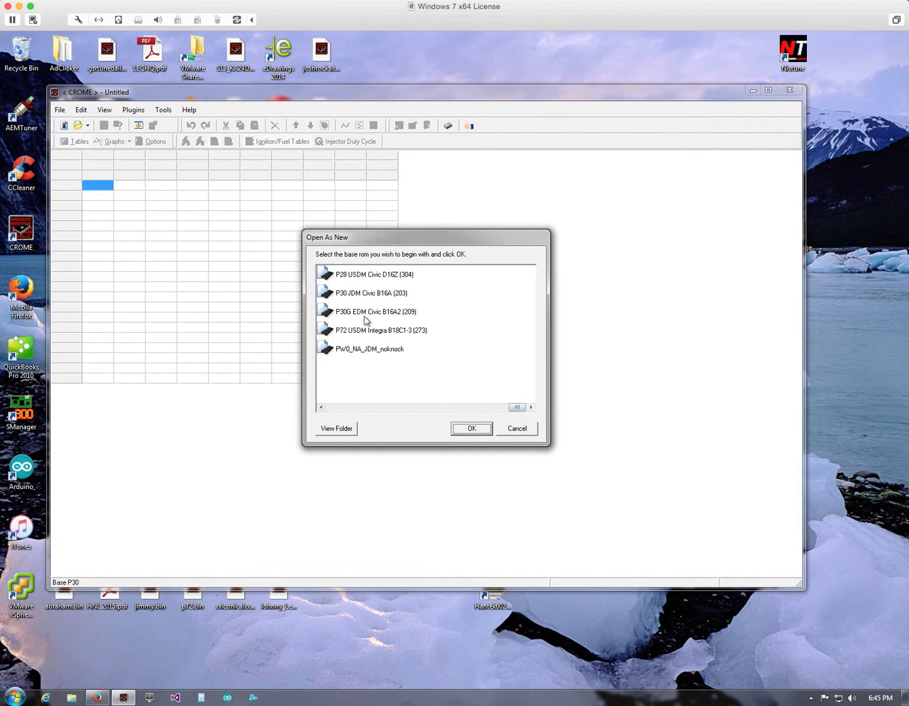
{"action": "left_click", "coordinate": [365, 293]}
{"action": "left_click", "coordinate": [470, 428]}
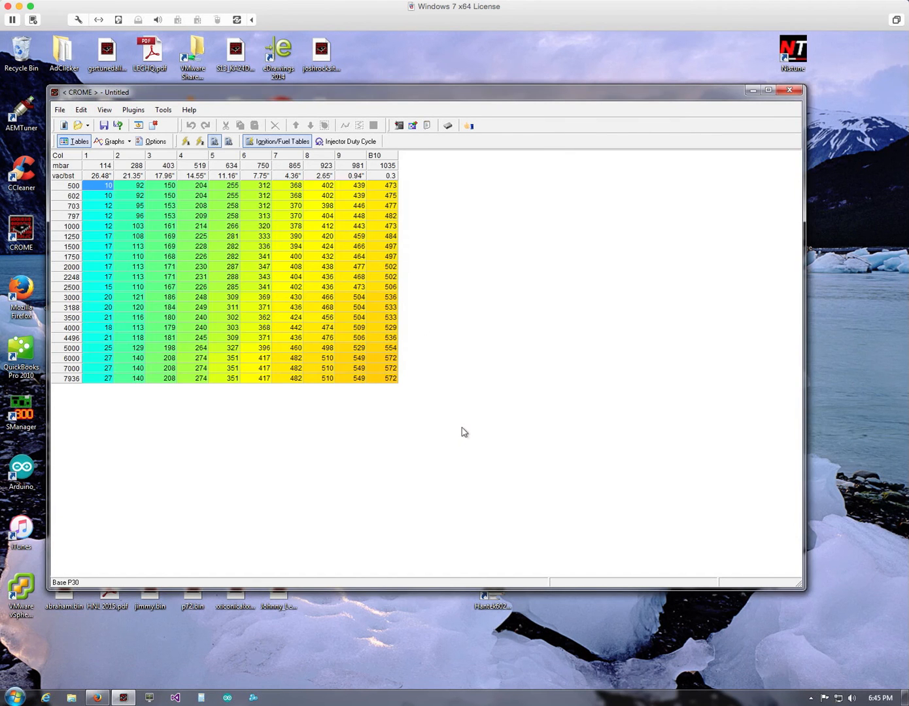
- Review the injector, fuel pressure and engine capacity settings in the Multiplier Calculator, then close it without changes
{"action": "left_click", "coordinate": [399, 125]}
{"action": "left_click_drag", "start_coordinate": [400, 237], "coordinate": [497, 172]}
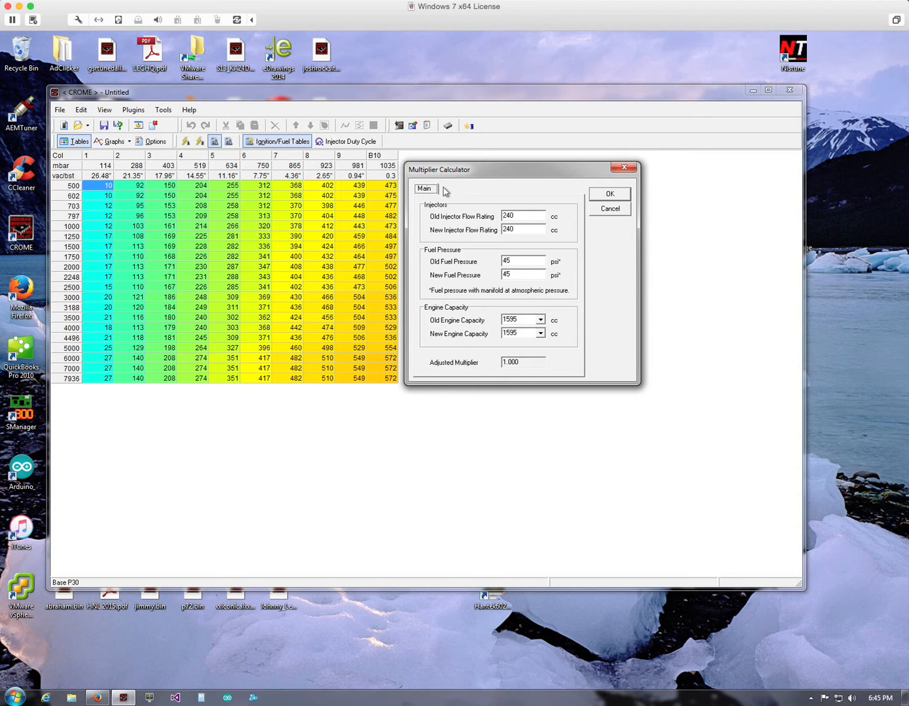
{"action": "left_click", "coordinate": [603, 211]}
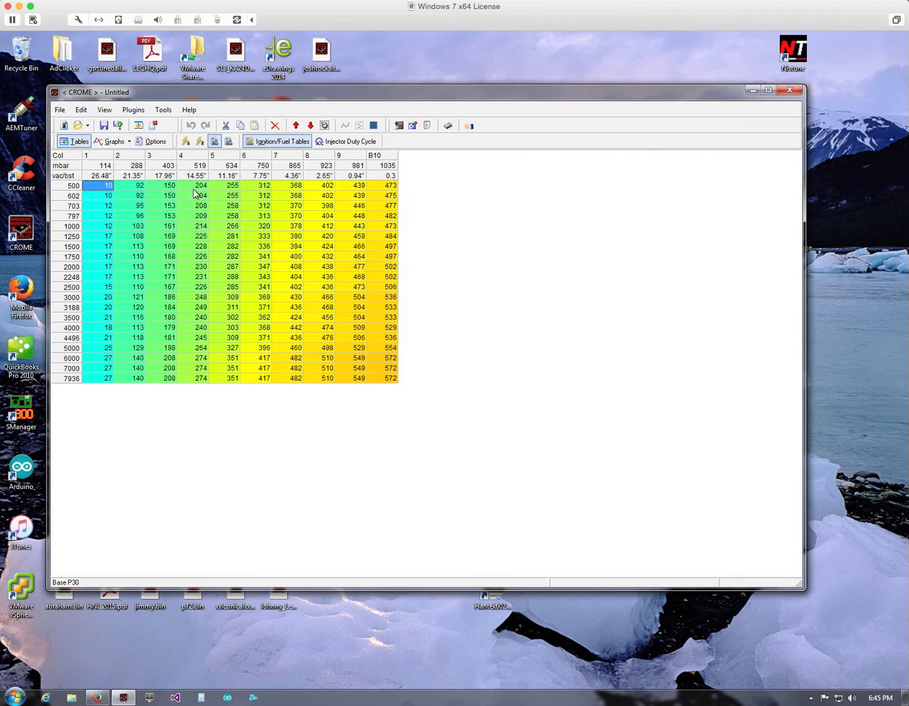
- Install the Fuel Tools plugin into the ROM, accepting its terms
{"action": "left_click", "coordinate": [128, 111]}
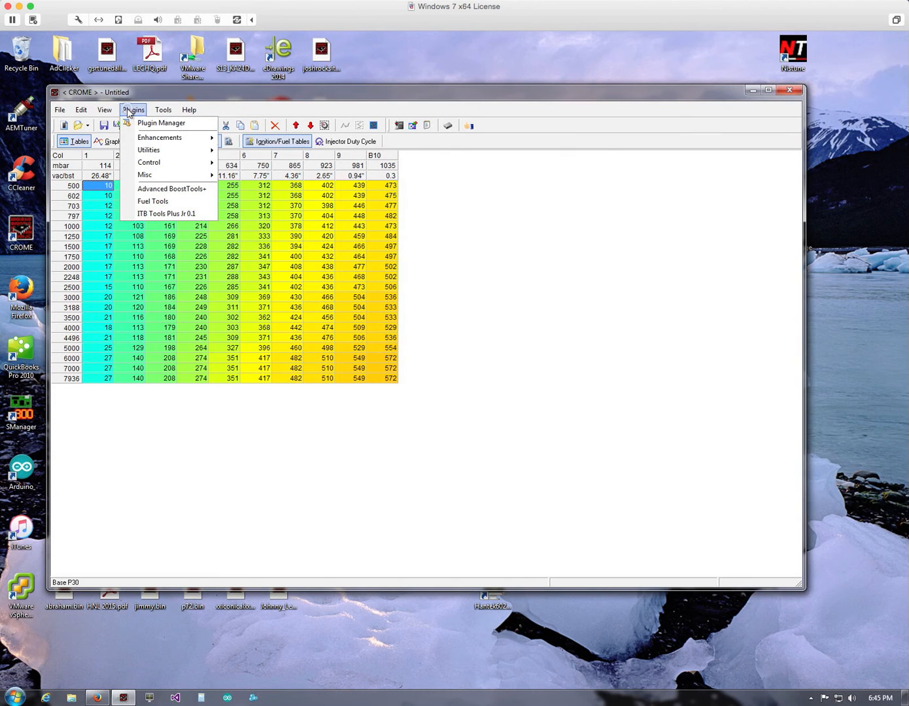
{"action": "left_click", "coordinate": [159, 203]}
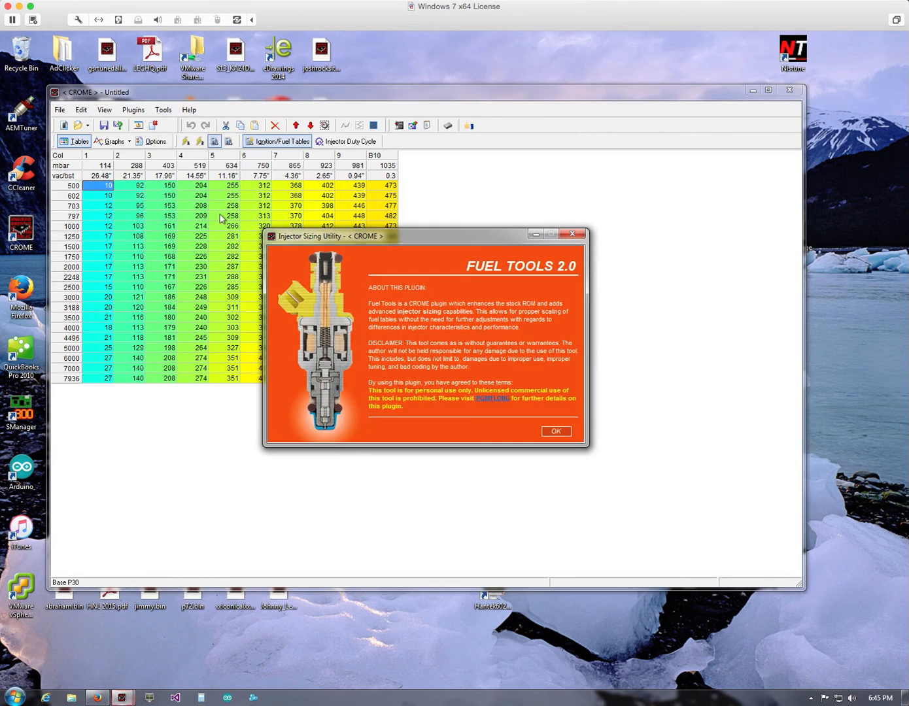
{"action": "left_click", "coordinate": [554, 431]}
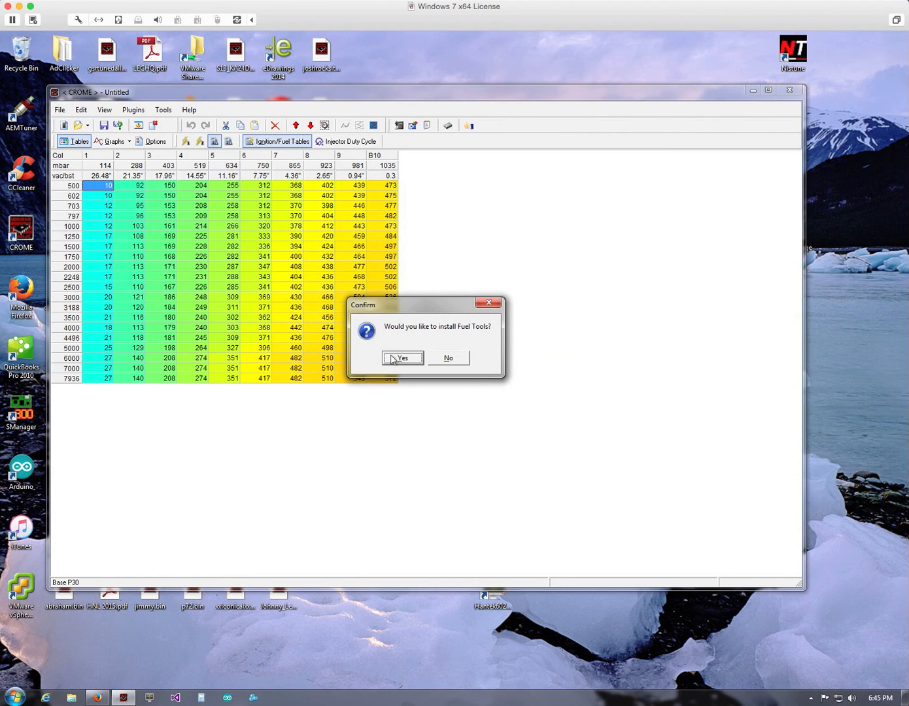
{"action": "left_click", "coordinate": [393, 359]}
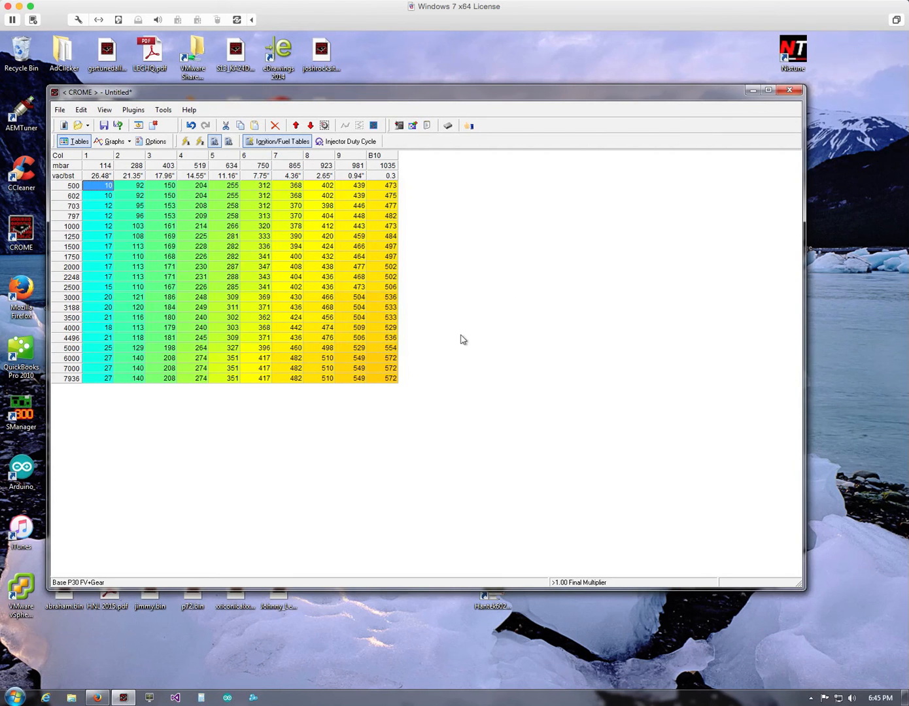
- Examine the individual fuel corrections among the Multiplier Calculator's advanced settings and close it without changes
{"action": "left_click", "coordinate": [399, 125]}
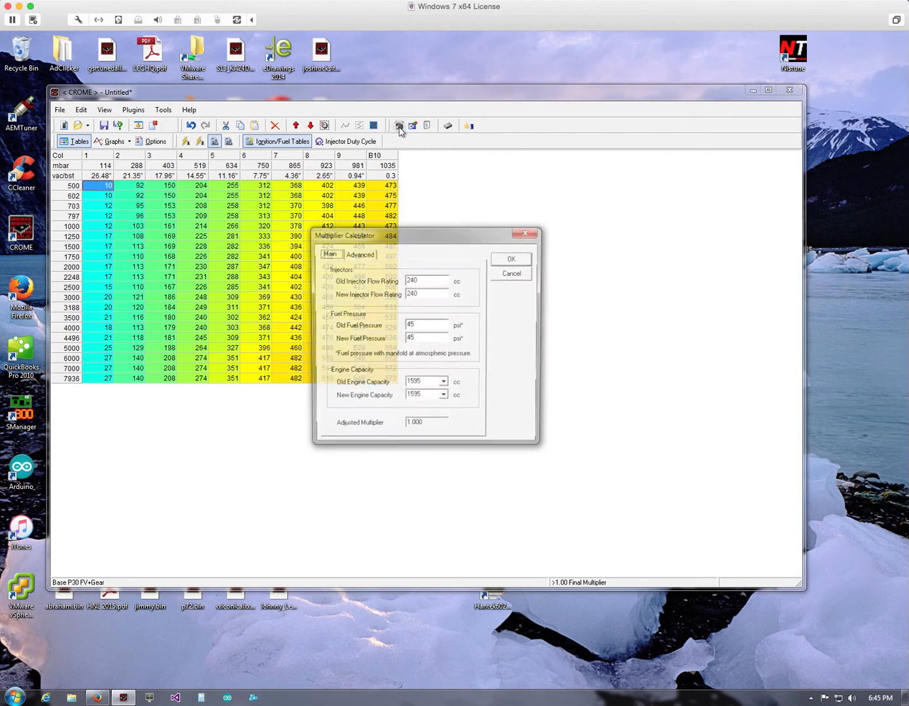
{"action": "left_click_drag", "start_coordinate": [414, 239], "coordinate": [385, 237]}
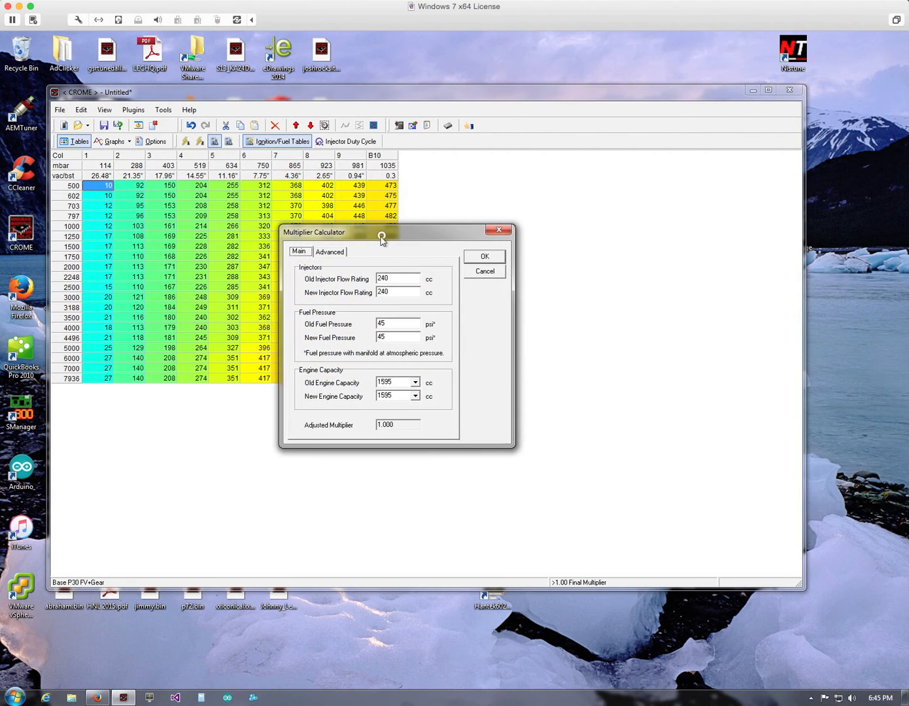
{"action": "left_click", "coordinate": [341, 252]}
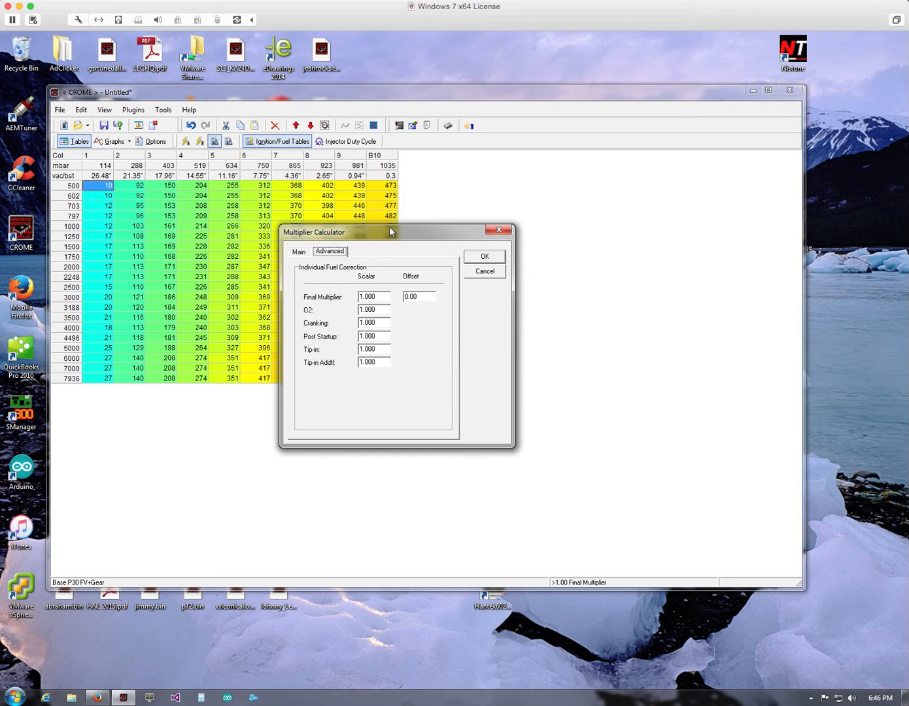
{"action": "left_click_drag", "start_coordinate": [389, 229], "coordinate": [401, 189]}
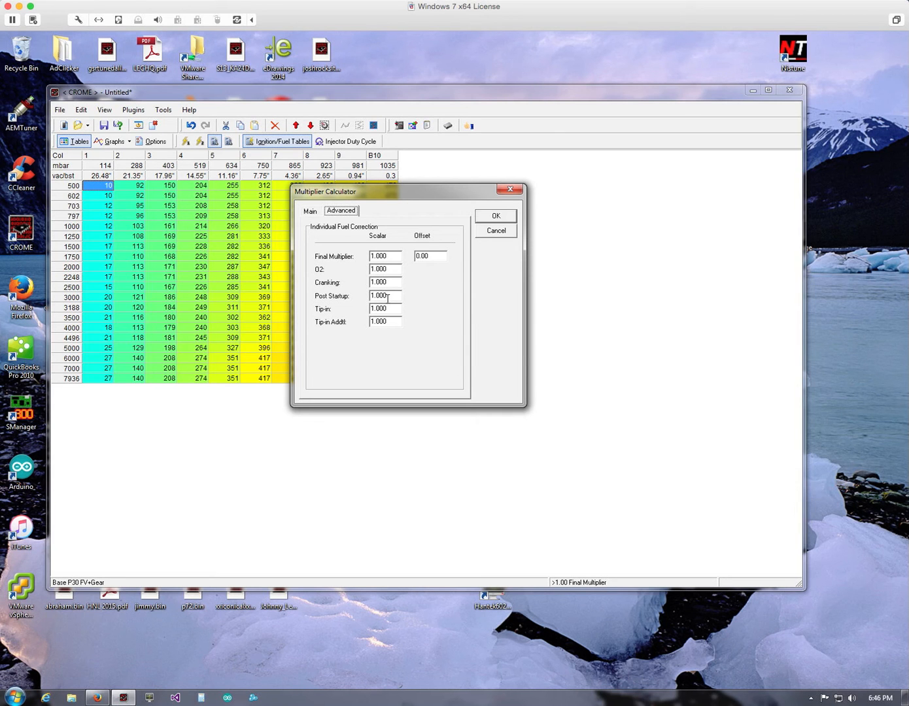
{"action": "left_click_drag", "start_coordinate": [397, 194], "coordinate": [411, 189]}
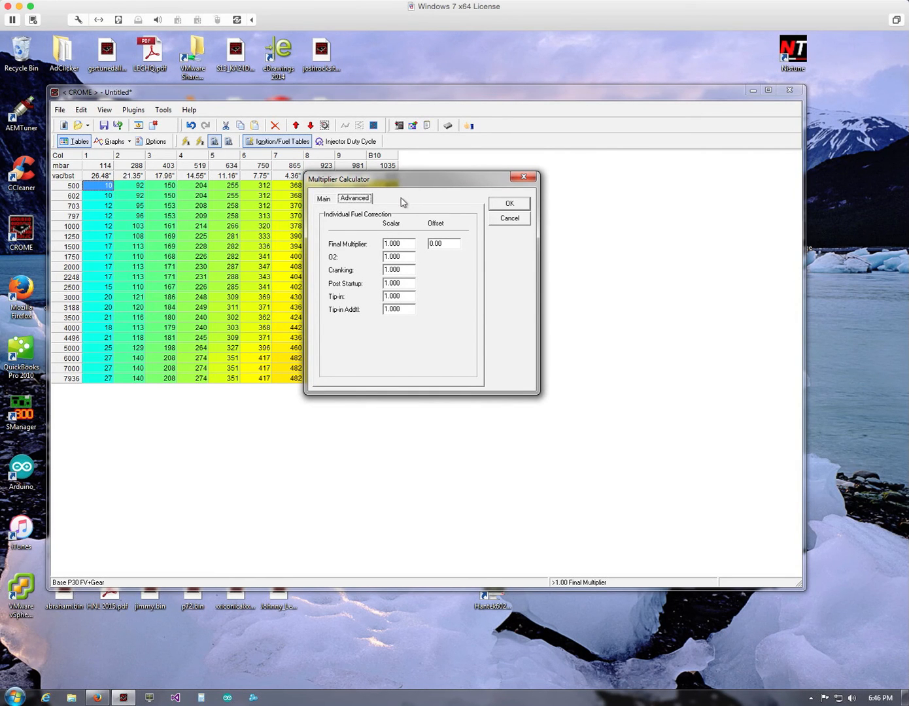
{"action": "left_click", "coordinate": [515, 221]}
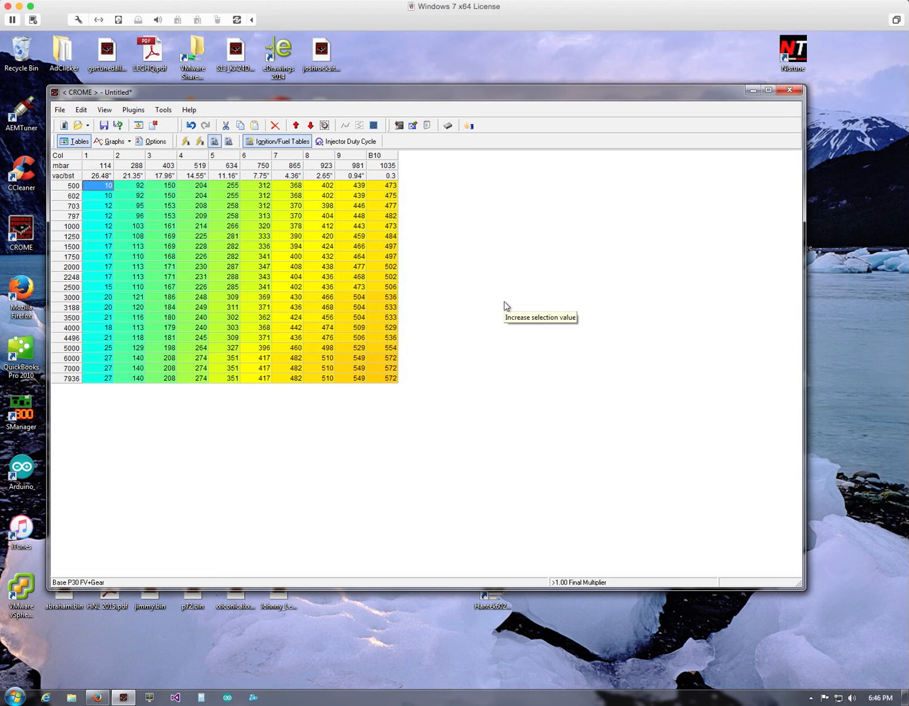
{"action": "mouse_move", "coordinate": [175, 92]}
{"action": "left_mouse_down"}
{"action": "mouse_move", "coordinate": [197, 89]}
{"action": "mouse_move", "coordinate": [177, 90]}
{"action": "left_mouse_up"}
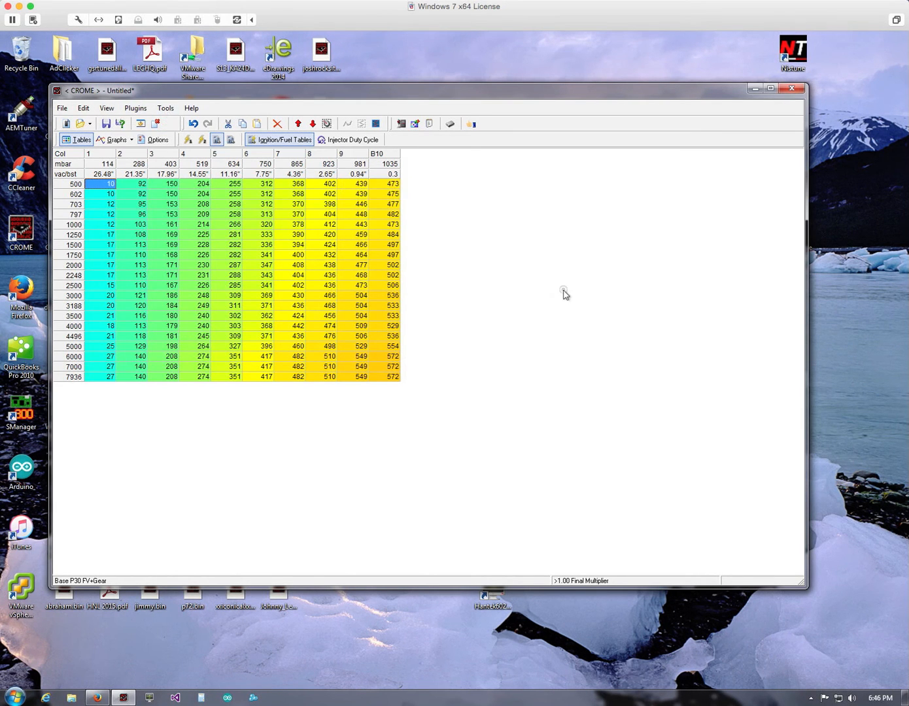
{"action": "left_click", "coordinate": [401, 123]}
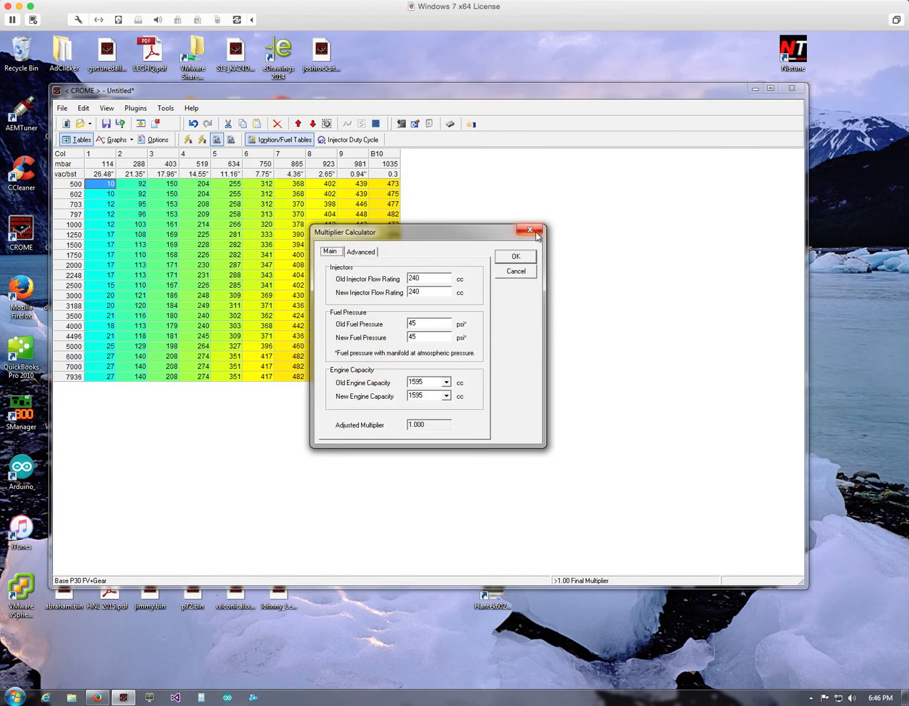
{"action": "left_click", "coordinate": [534, 227]}
- Load the RC Engineering 550cc (52lb) 13ohm preset into the stock Injector Battery Offset table and close the advanced tables
{"action": "left_click", "coordinate": [414, 124]}
{"action": "left_click_drag", "start_coordinate": [385, 201], "coordinate": [342, 139]}
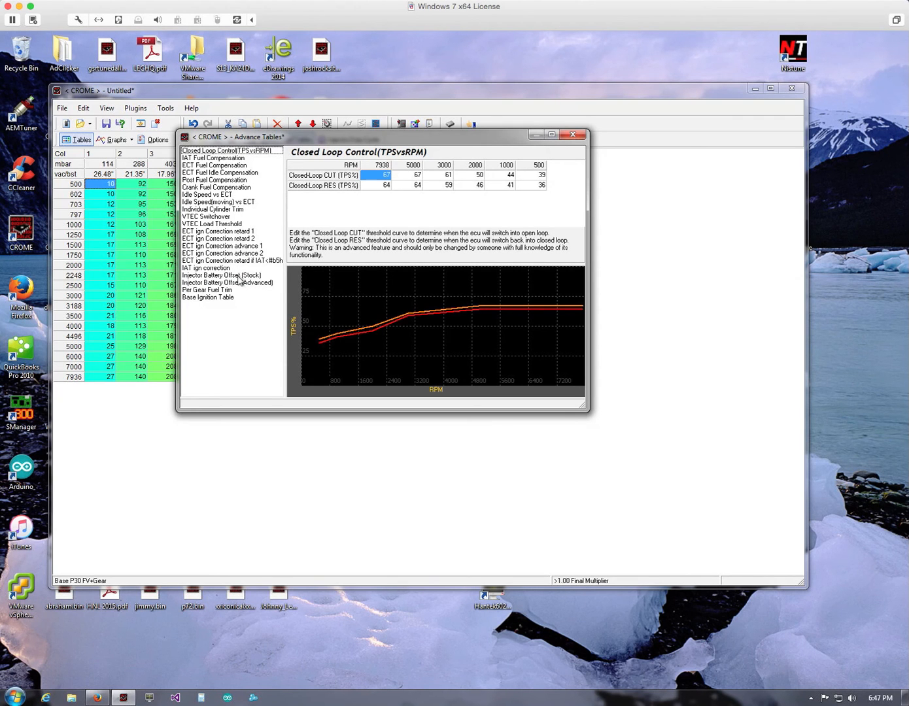
{"action": "left_click", "coordinate": [241, 276]}
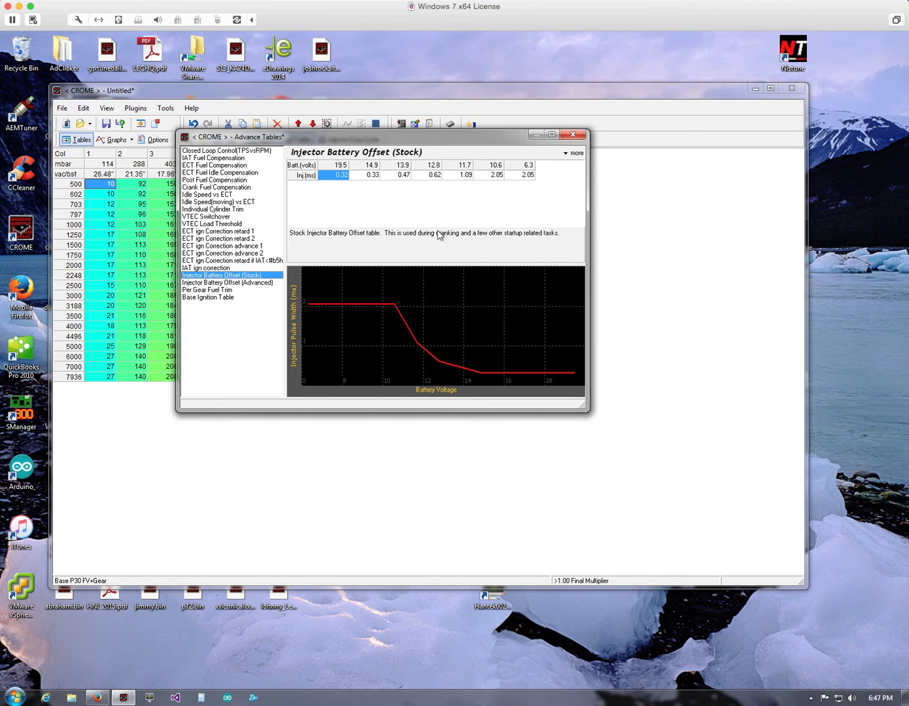
{"action": "left_click", "coordinate": [572, 155]}
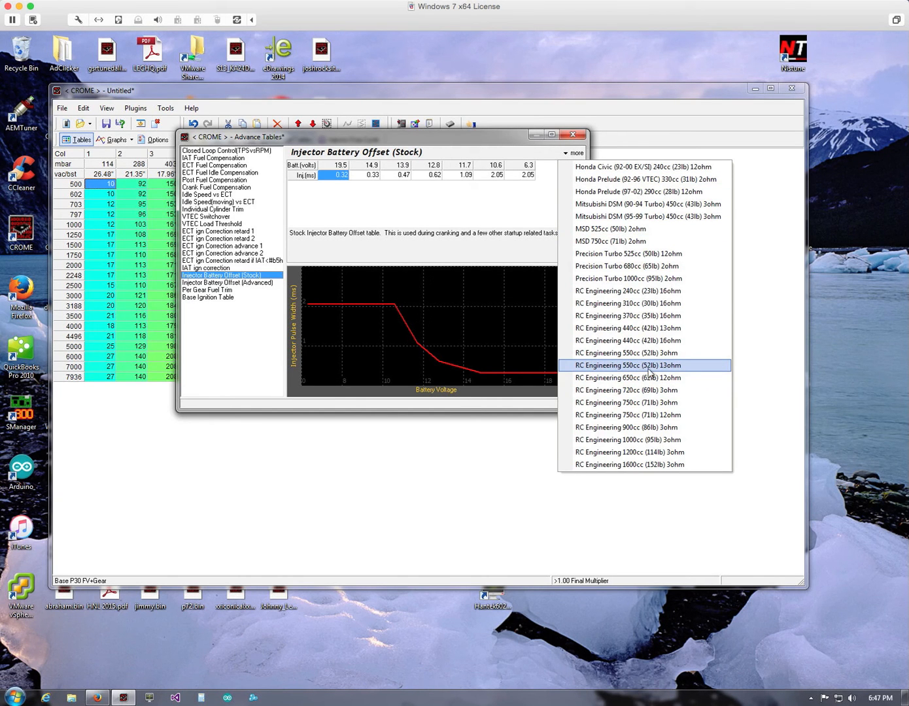
{"action": "left_click", "coordinate": [661, 366]}
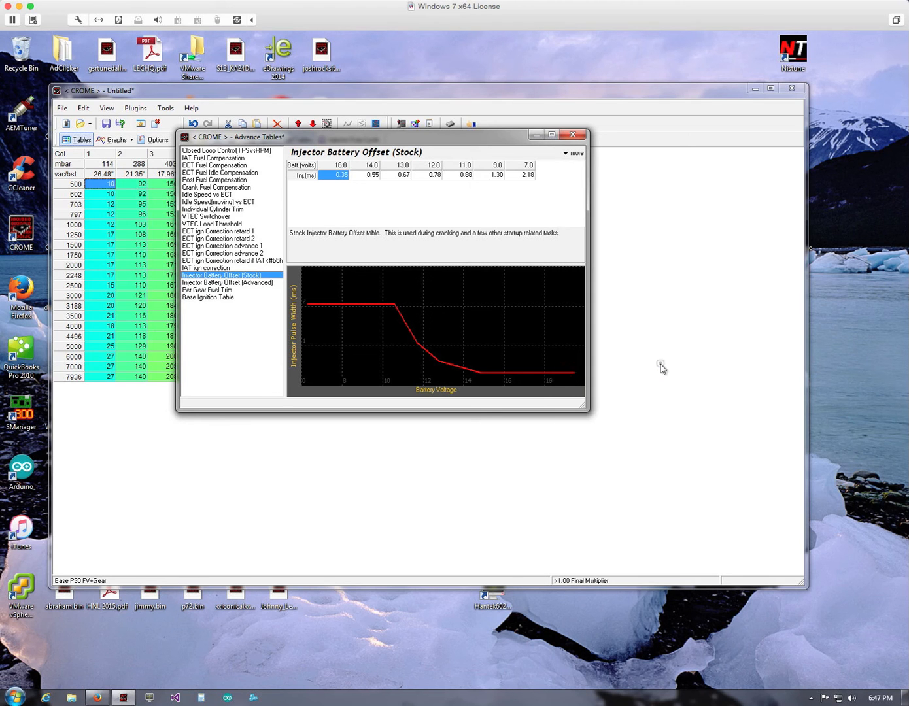
{"action": "left_click_drag", "start_coordinate": [435, 140], "coordinate": [328, 204]}
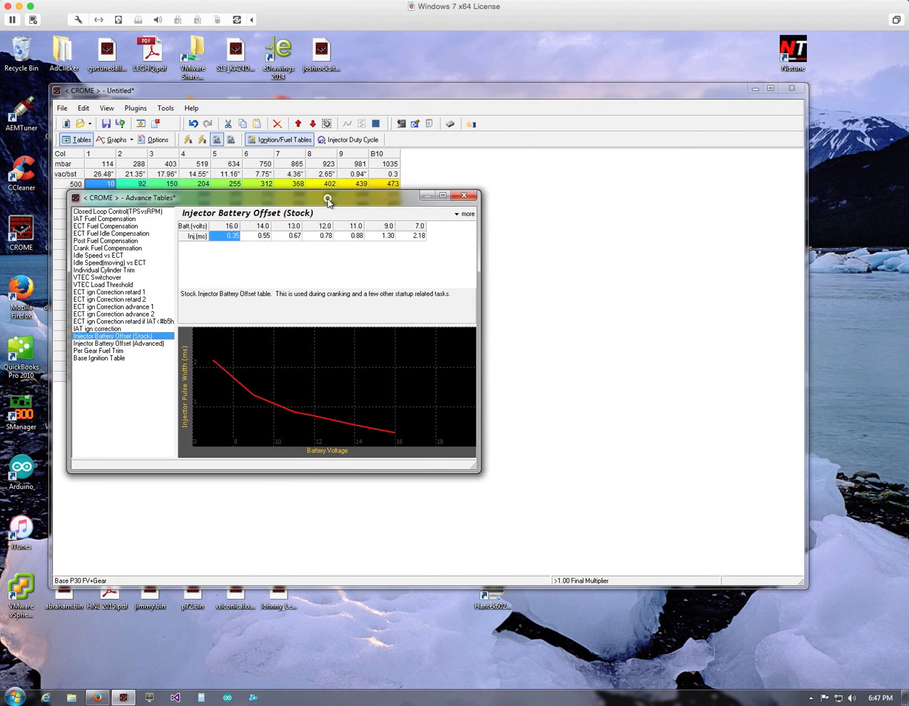
{"action": "left_click", "coordinate": [476, 200]}
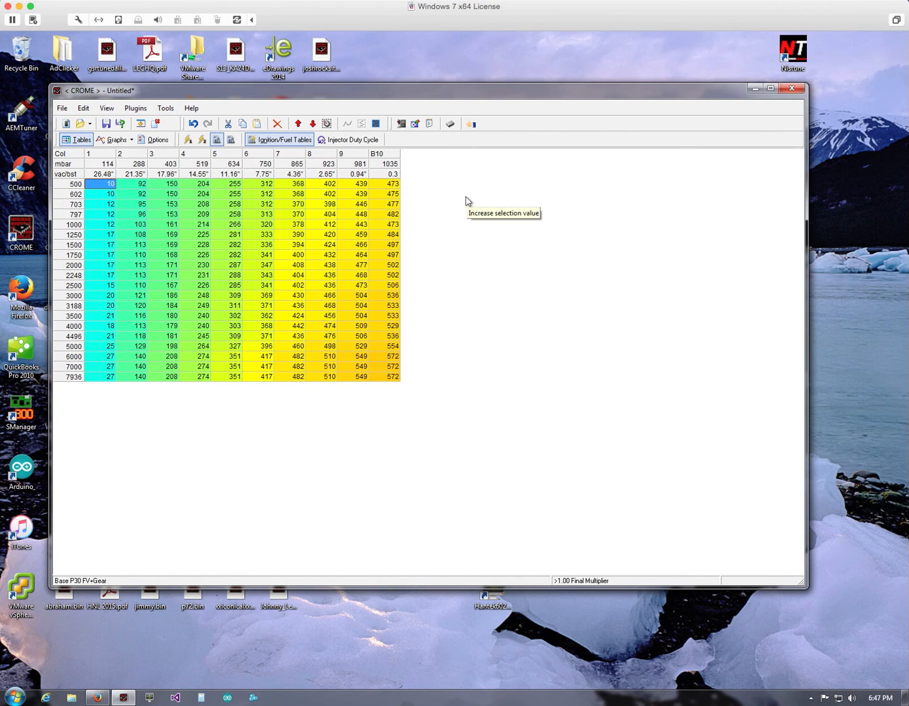
- Set the new injector flow rating to 550 cc in the Multiplier Calculator and apply it to the fuel table
{"action": "left_click", "coordinate": [401, 125]}
{"action": "left_click_drag", "start_coordinate": [411, 237], "coordinate": [431, 188]}
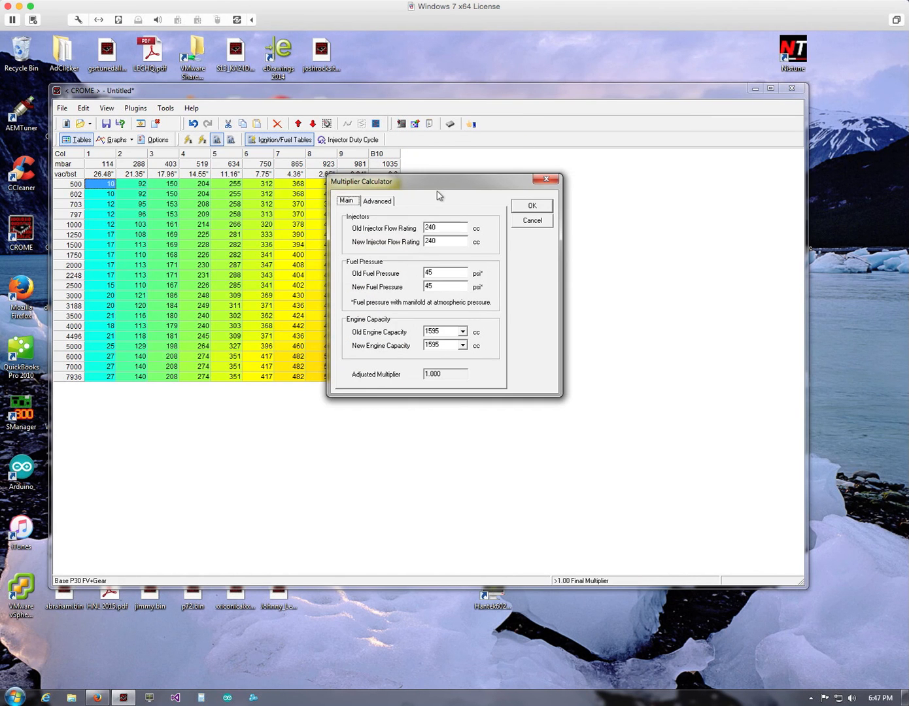
{"action": "double_click", "coordinate": [434, 228]}
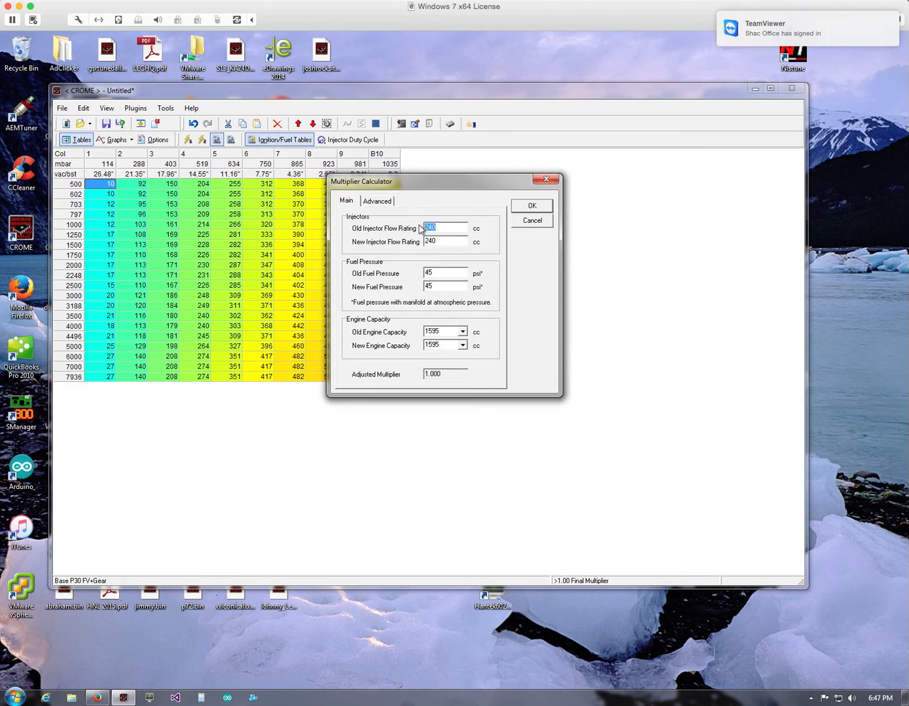
{"action": "double_click", "coordinate": [436, 242]}
{"action": "type", "text": "550"}
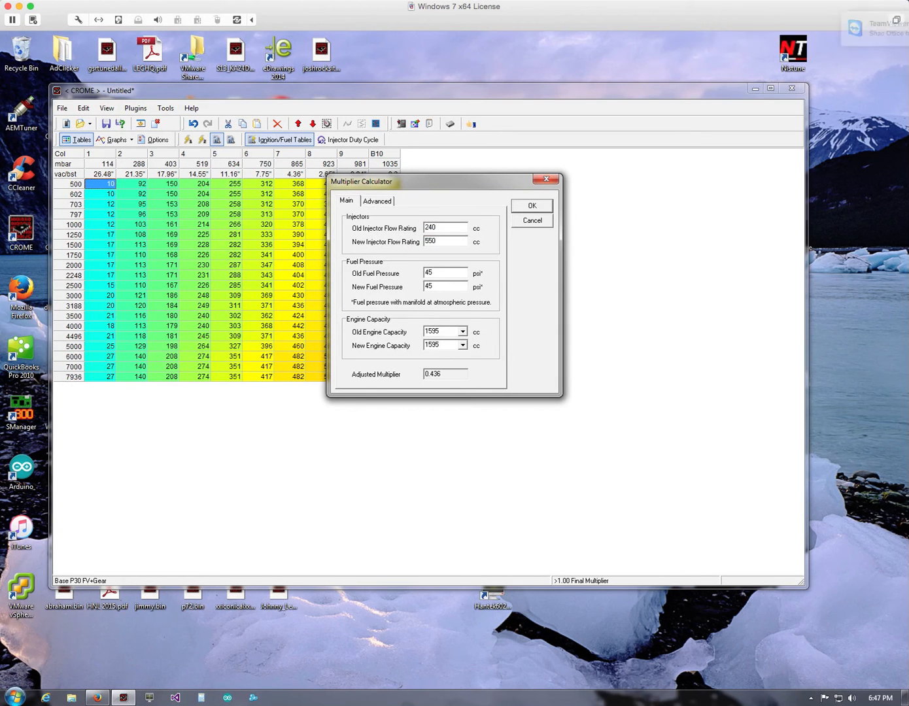
{"action": "left_click", "coordinate": [436, 227]}
{"action": "left_click", "coordinate": [530, 206]}
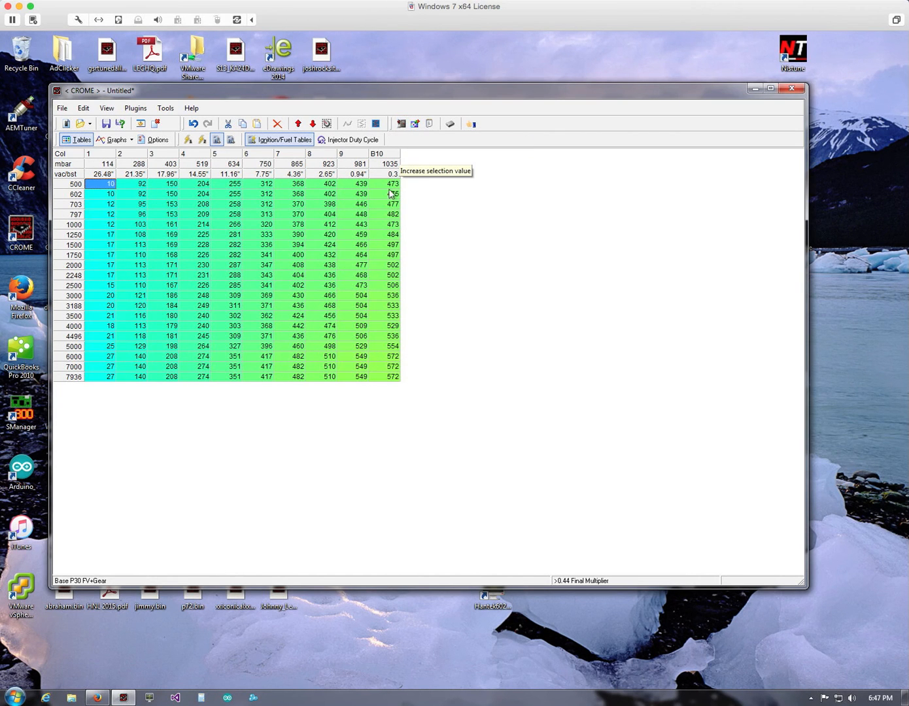
- Check the injector duty cycle across the table, including the 7000 rpm cell in column B10, then return to the fuel values
{"action": "left_click_drag", "start_coordinate": [392, 184], "coordinate": [111, 379]}
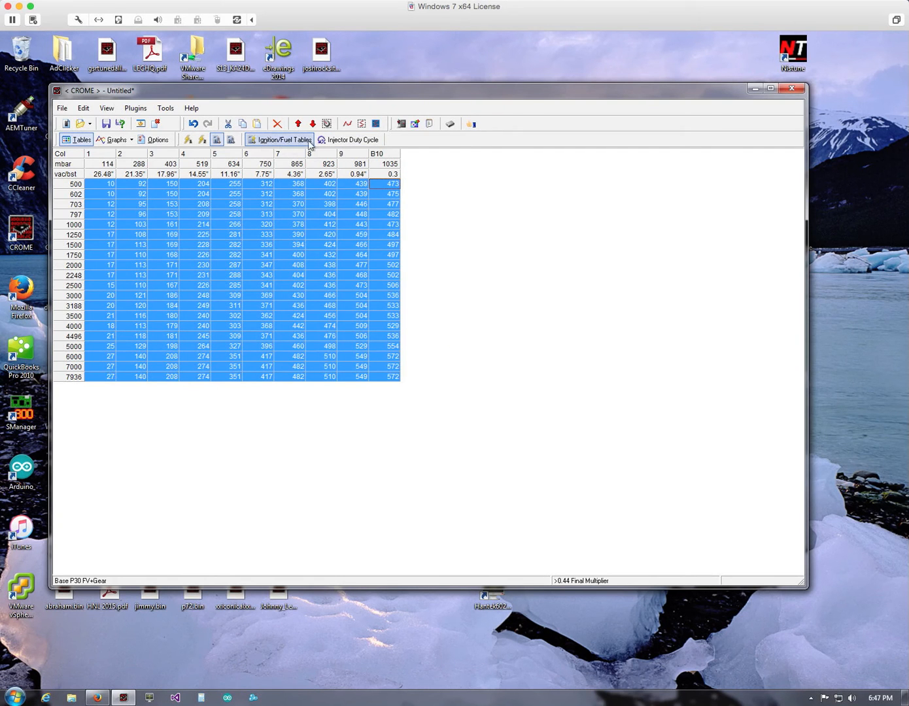
{"action": "left_click", "coordinate": [347, 139]}
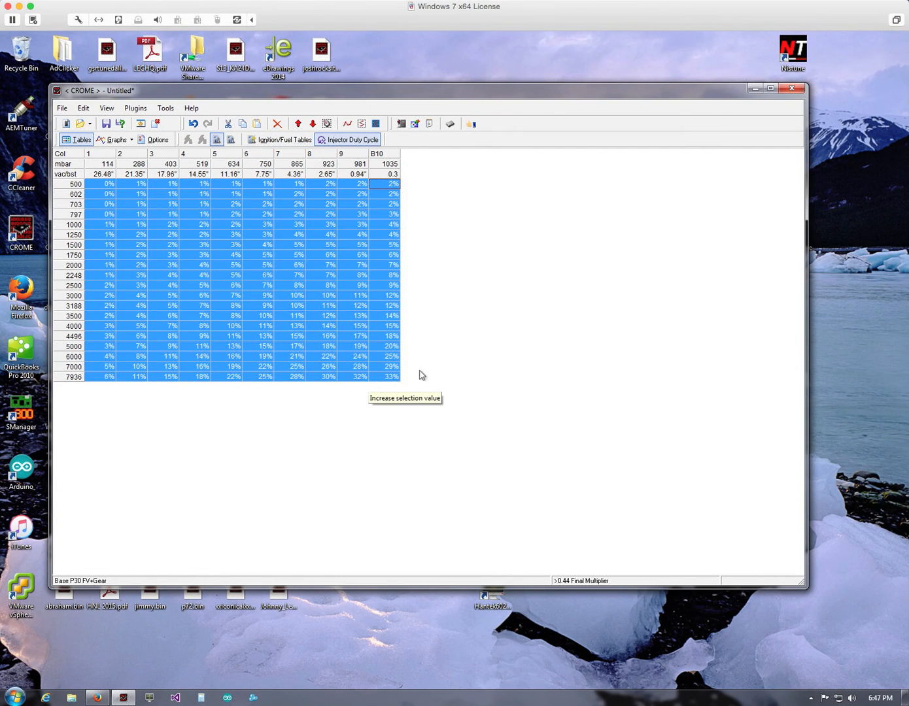
{"action": "left_click", "coordinate": [390, 367]}
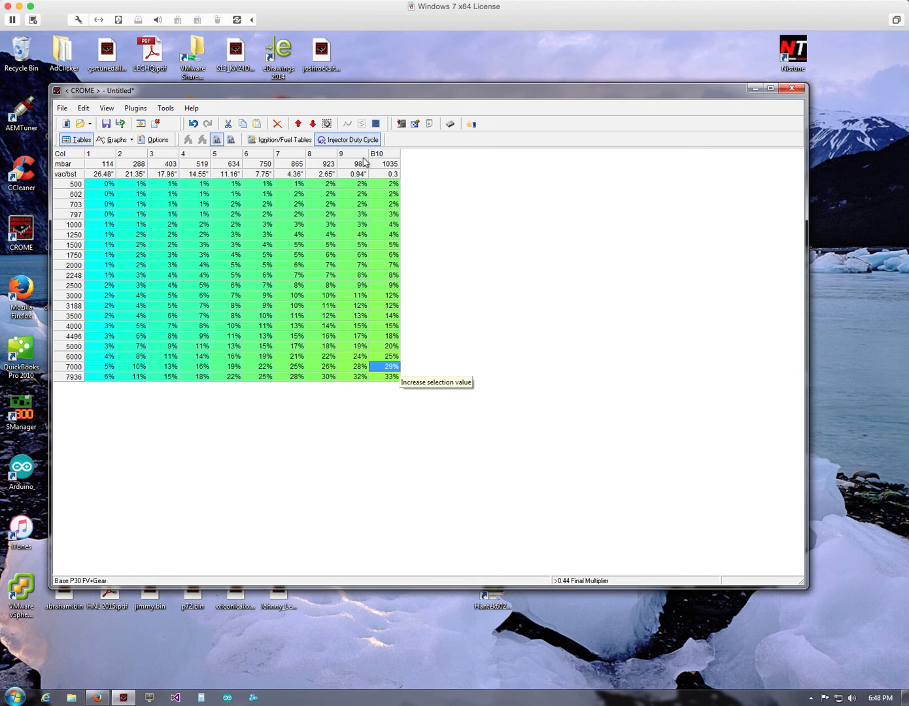
{"action": "left_click", "coordinate": [302, 137]}
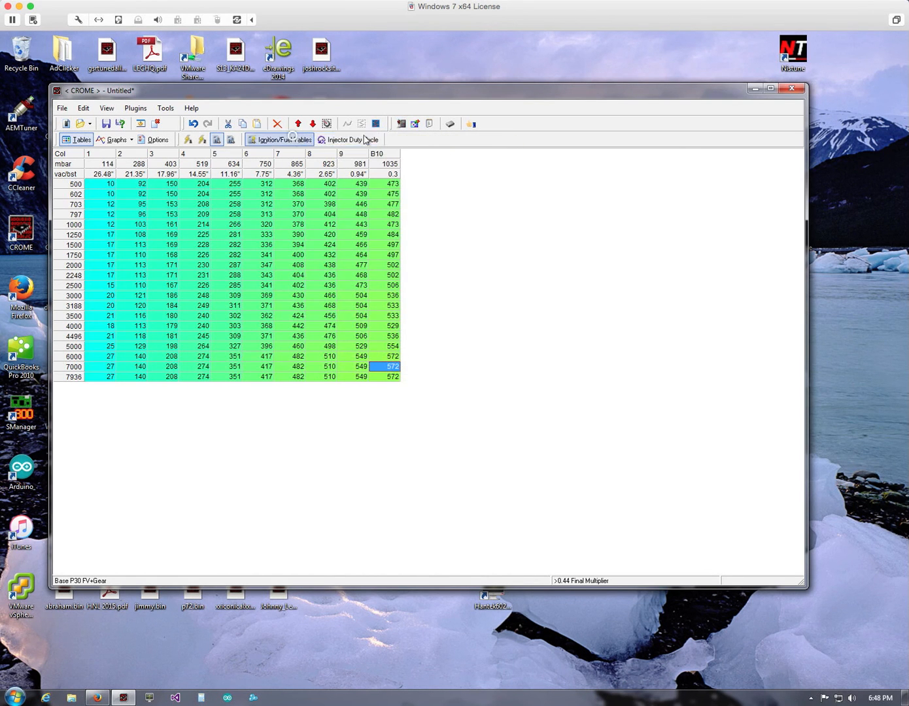
- Set the Final Multiplier's offset to 20 in the Multiplier Calculator's advanced fuel corrections
{"action": "left_click", "coordinate": [400, 124]}
{"action": "left_click_drag", "start_coordinate": [361, 229], "coordinate": [378, 212]}
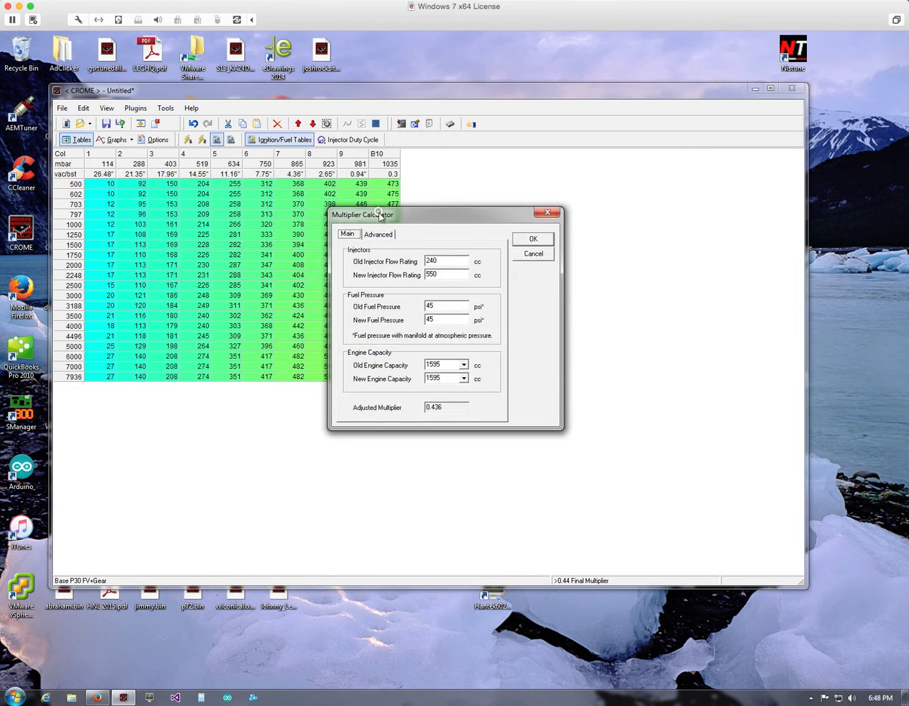
{"action": "left_click", "coordinate": [378, 234]}
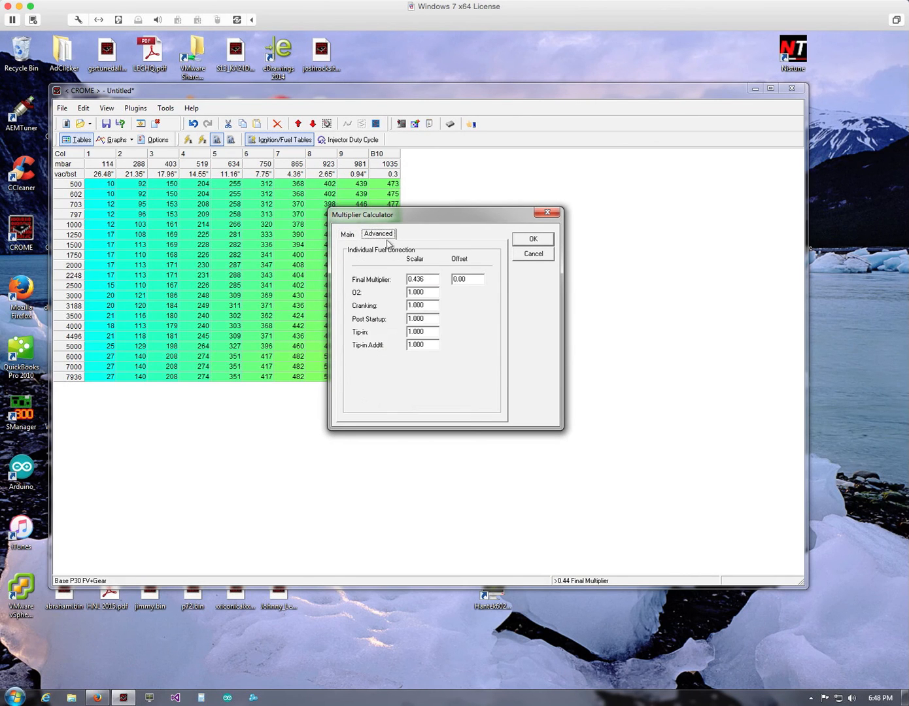
{"action": "left_click", "coordinate": [428, 281]}
{"action": "left_click_drag", "start_coordinate": [431, 280], "coordinate": [401, 278]}
{"action": "left_click", "coordinate": [432, 276]}
{"action": "left_click_drag", "start_coordinate": [476, 281], "coordinate": [448, 280]}
{"action": "type", "text": "20"}
{"action": "double_click", "coordinate": [451, 279]}
{"action": "left_click_drag", "start_coordinate": [468, 279], "coordinate": [406, 279]}
{"action": "left_click_drag", "start_coordinate": [468, 279], "coordinate": [451, 278]}
{"action": "left_click_drag", "start_coordinate": [448, 226], "coordinate": [455, 221]}
{"action": "left_click", "coordinate": [477, 275]}
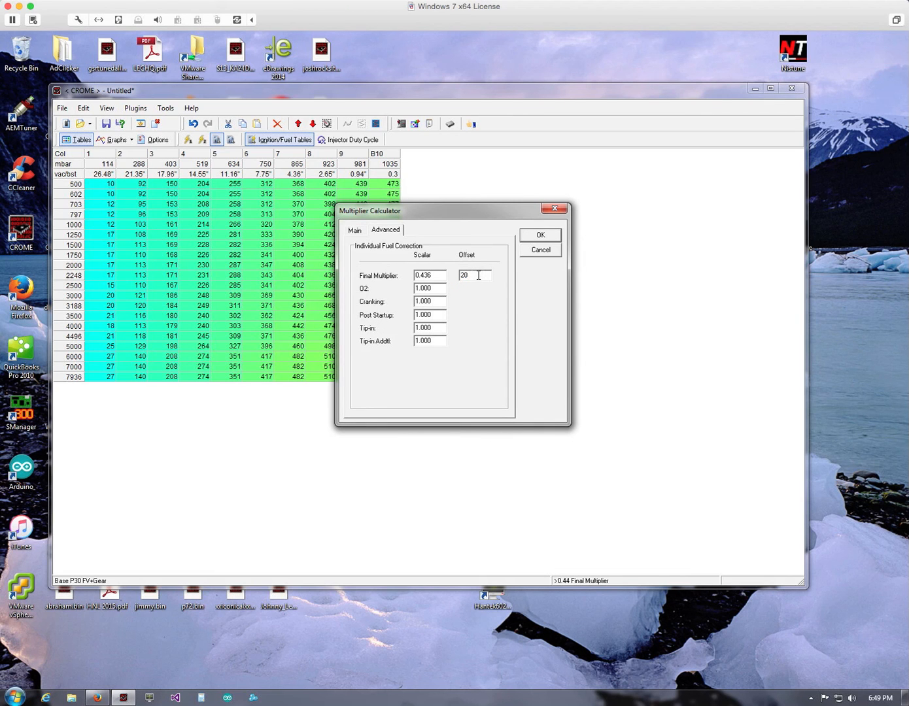
- Set the Cranking scalar to .8 in the individual fuel corrections
{"action": "left_click_drag", "start_coordinate": [438, 287], "coordinate": [405, 289]}
{"action": "left_click", "coordinate": [434, 289]}
{"action": "left_click_drag", "start_coordinate": [434, 289], "coordinate": [402, 290]}
{"action": "left_click", "coordinate": [436, 300]}
{"action": "left_click_drag", "start_coordinate": [436, 301], "coordinate": [401, 300]}
{"action": "left_click", "coordinate": [438, 302]}
{"action": "type", "text": ".8"}
{"action": "type", "text": ".8"}
{"action": "left_click_drag", "start_coordinate": [442, 218], "coordinate": [416, 210]}
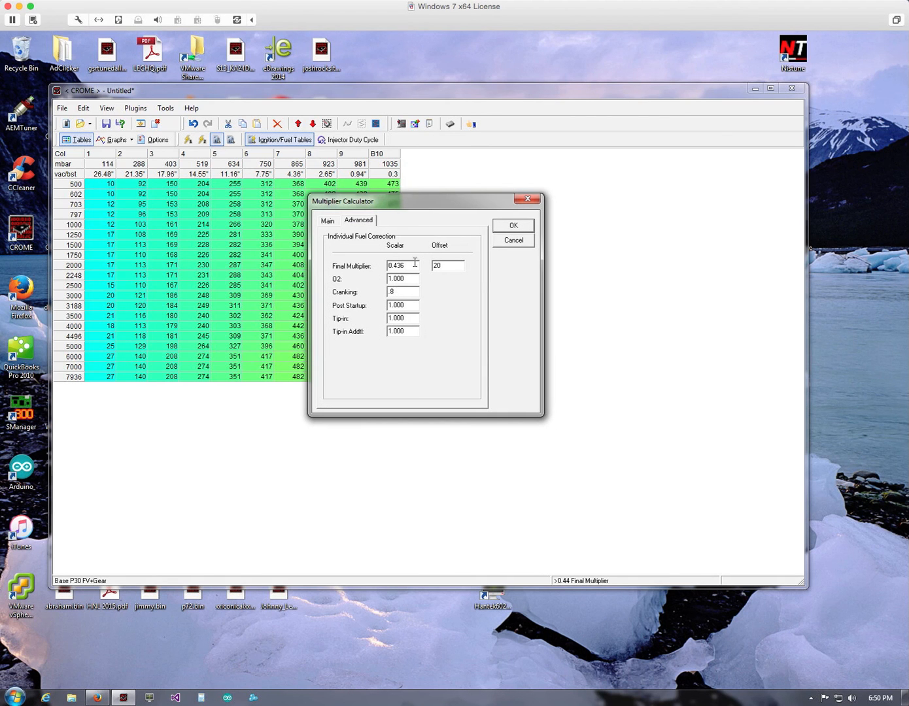
- Enter .8 again as the Cranking scalar and apply the advanced fuel corrections, leaving the Post Startup scalar as it is
{"action": "double_click", "coordinate": [393, 290]}
{"action": "type", "text": ".8"}
{"action": "left_click_drag", "start_coordinate": [413, 305], "coordinate": [393, 305]}
{"action": "left_click_drag", "start_coordinate": [431, 207], "coordinate": [391, 196]}
{"action": "left_click", "coordinate": [368, 294]}
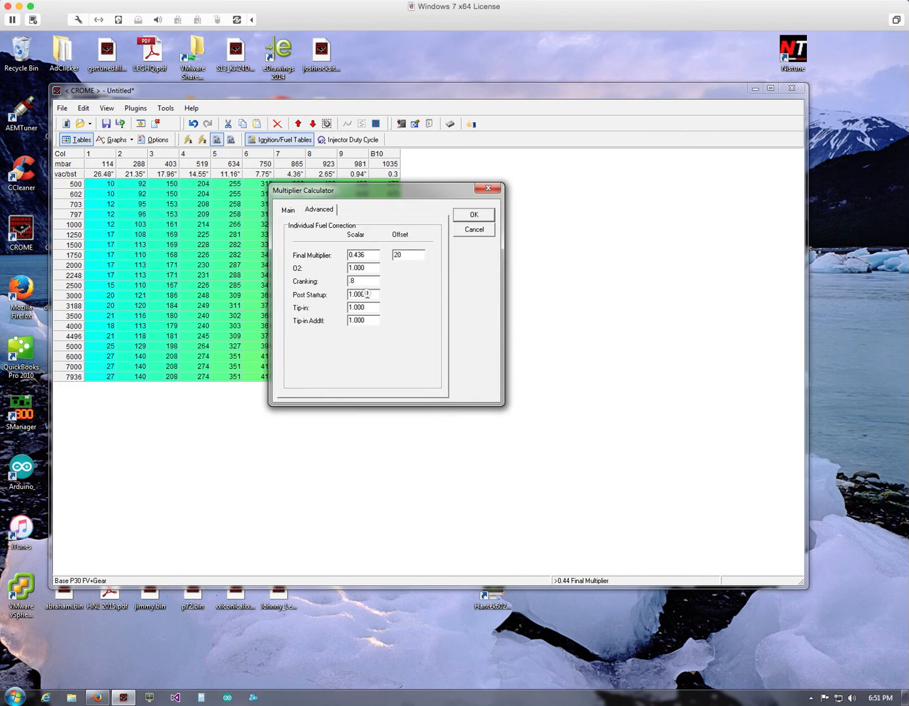
{"action": "left_click", "coordinate": [476, 215]}
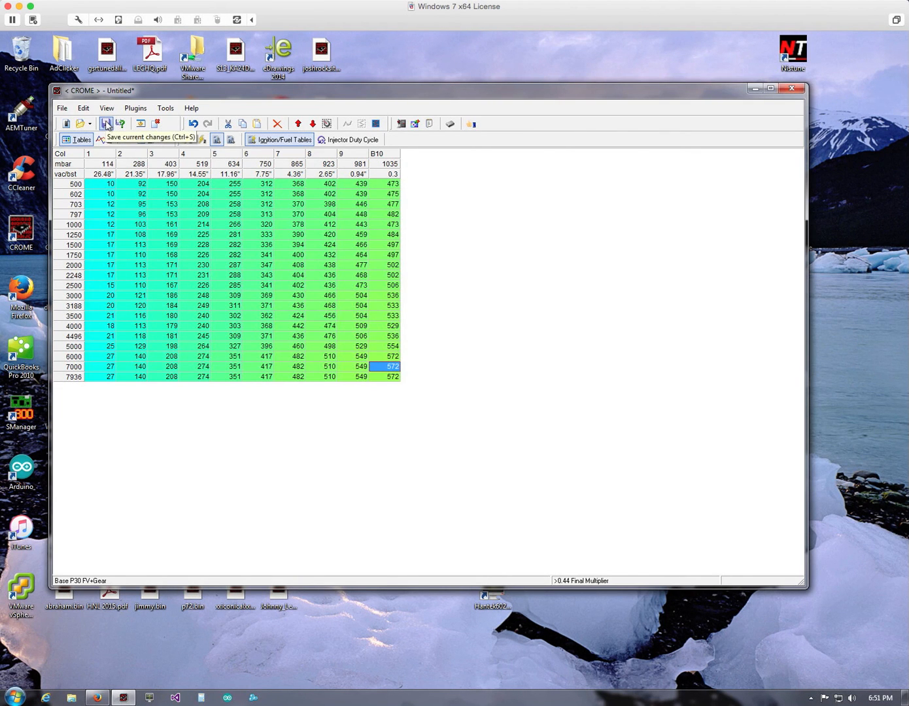
- Reopen the Multiplier Calculator to review the advanced individual fuel corrections, and close it without applying changes
{"action": "left_click", "coordinate": [401, 122]}
{"action": "left_click", "coordinate": [352, 254]}
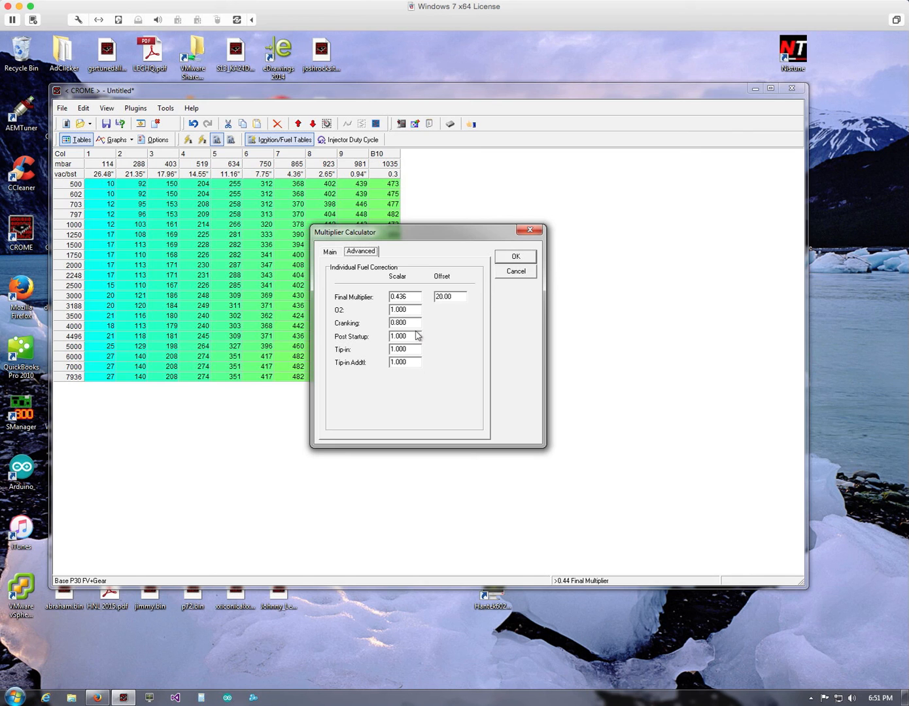
{"action": "left_click_drag", "start_coordinate": [472, 227], "coordinate": [467, 180]}
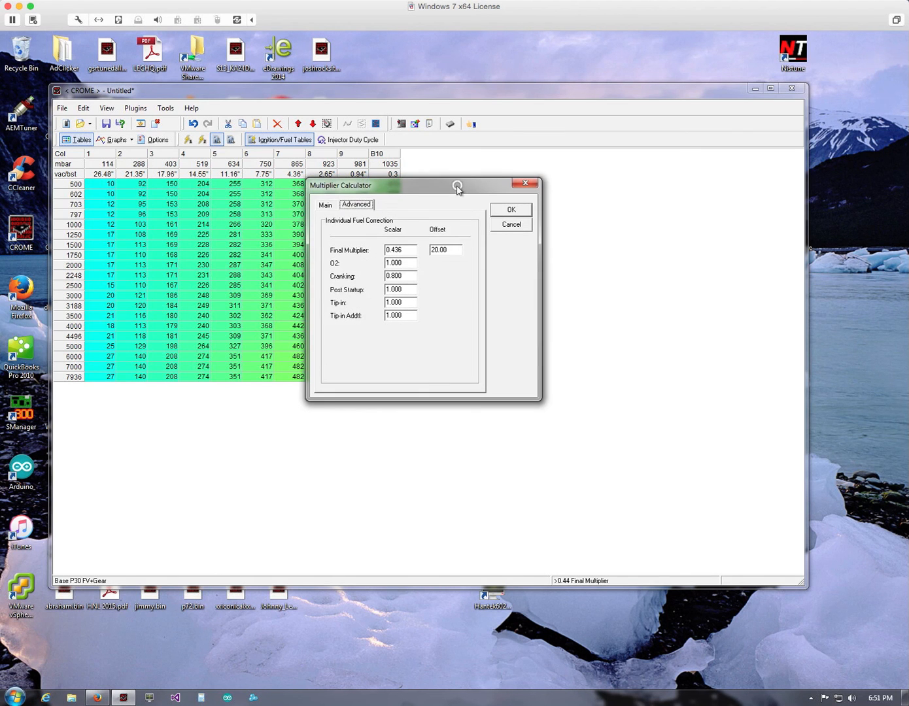
{"action": "left_click", "coordinate": [501, 225]}
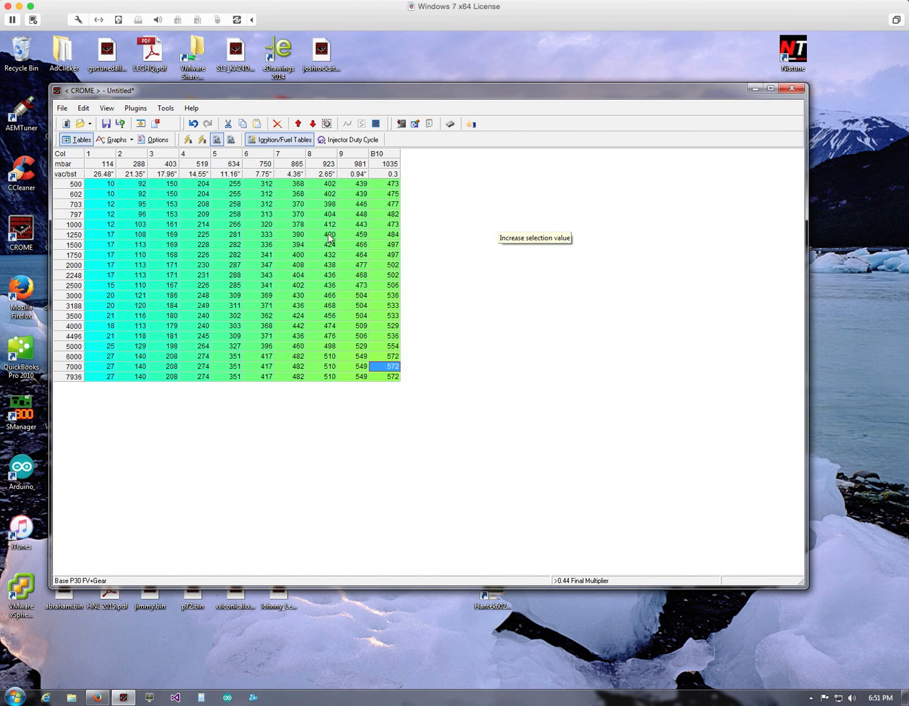
- Examine the fuel table's idle cells at 703–797 rpm in column 2, the 1000–7000 rpm region, and all of columns 9 and B10
{"action": "left_click", "coordinate": [126, 207]}
{"action": "left_click_drag", "start_coordinate": [125, 206], "coordinate": [122, 216]}
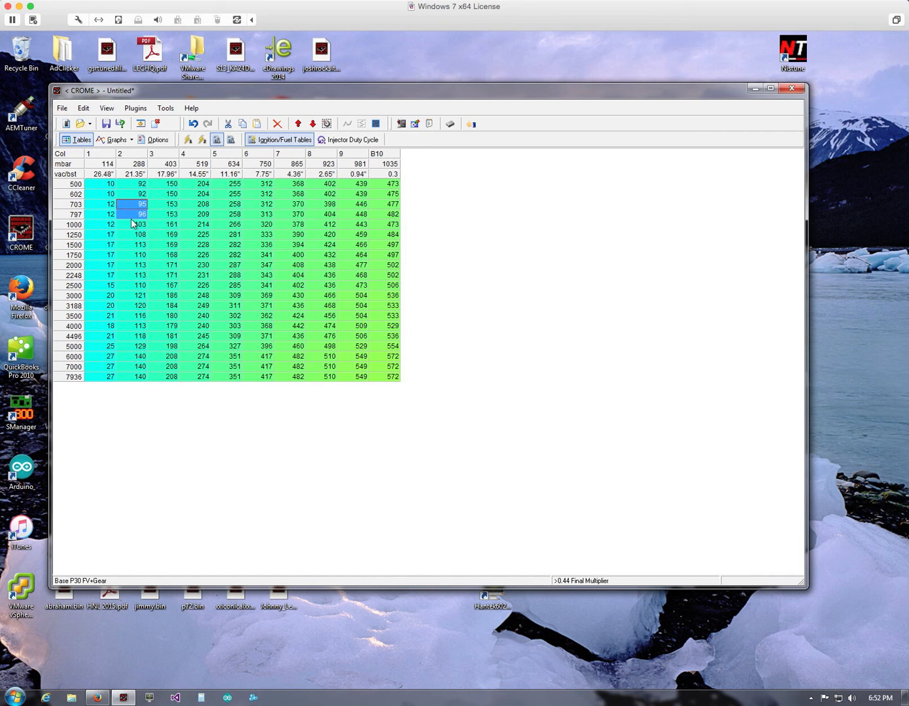
{"action": "left_click_drag", "start_coordinate": [130, 224], "coordinate": [392, 371]}
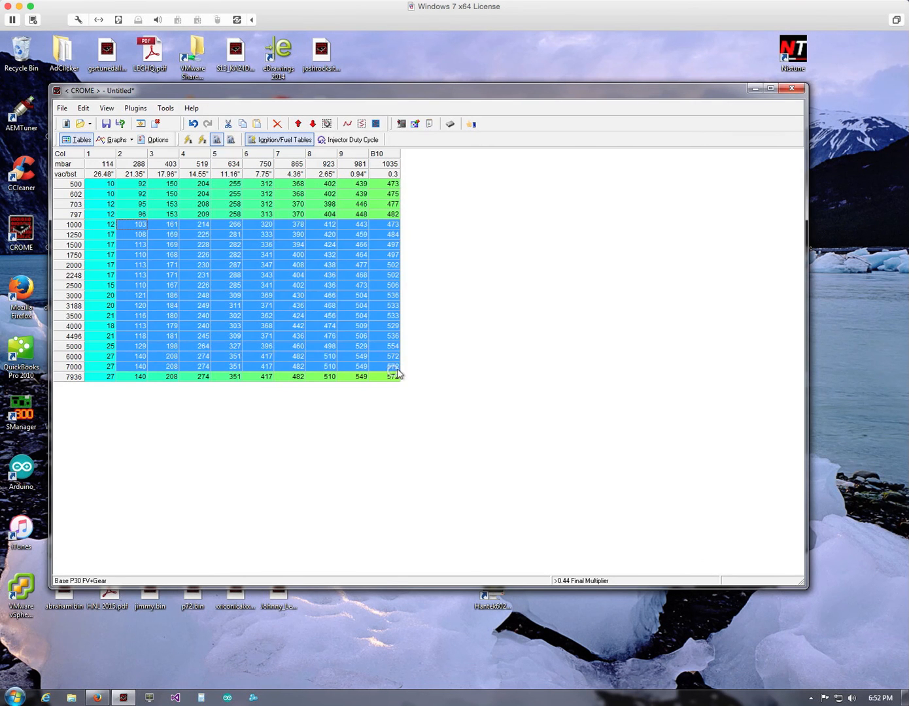
{"action": "left_click", "coordinate": [393, 367]}
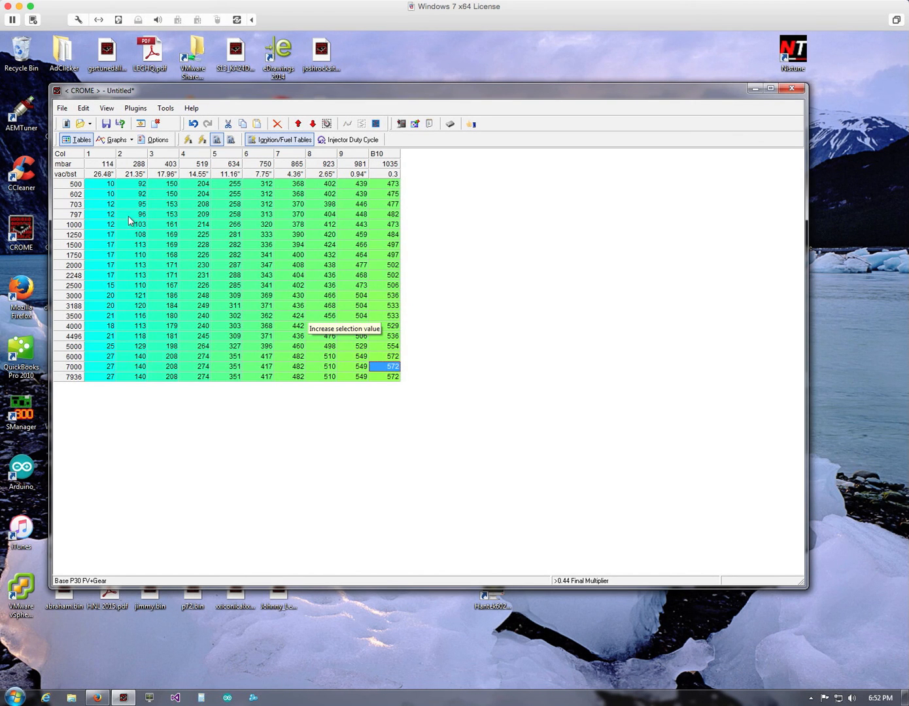
{"action": "left_click_drag", "start_coordinate": [128, 221], "coordinate": [277, 367]}
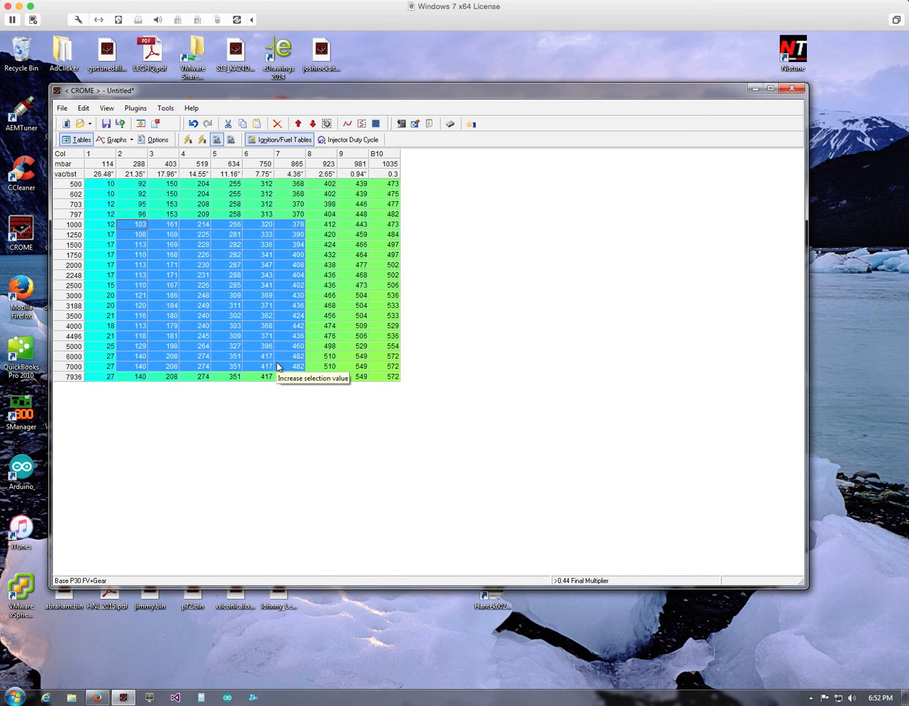
{"action": "left_click", "coordinate": [264, 314]}
{"action": "left_click_drag", "start_coordinate": [207, 265], "coordinate": [308, 357]}
{"action": "left_click", "coordinate": [302, 335]}
{"action": "left_click_drag", "start_coordinate": [352, 186], "coordinate": [383, 378]}
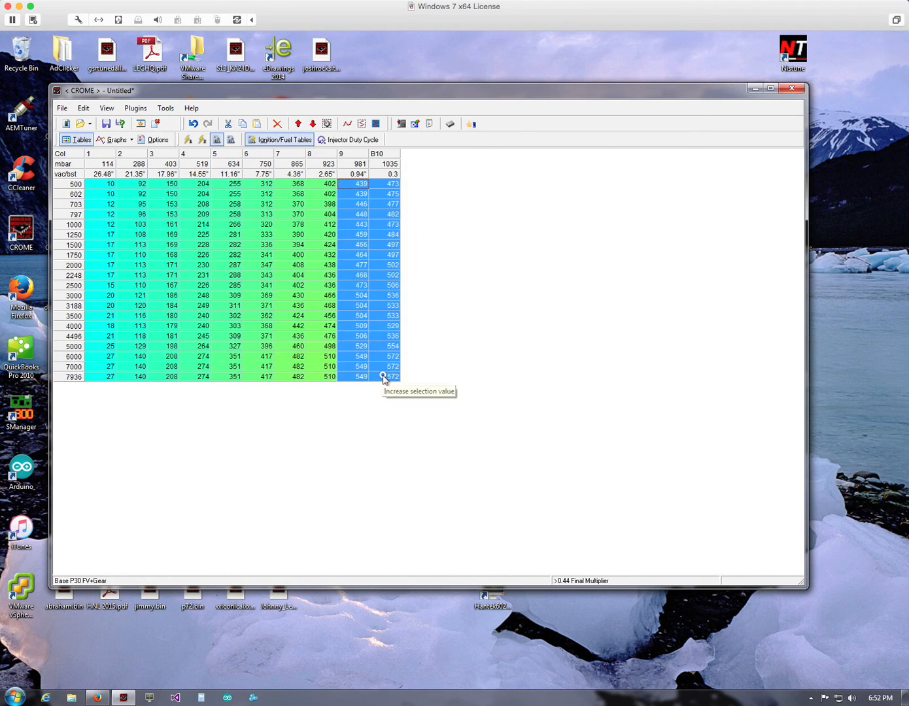